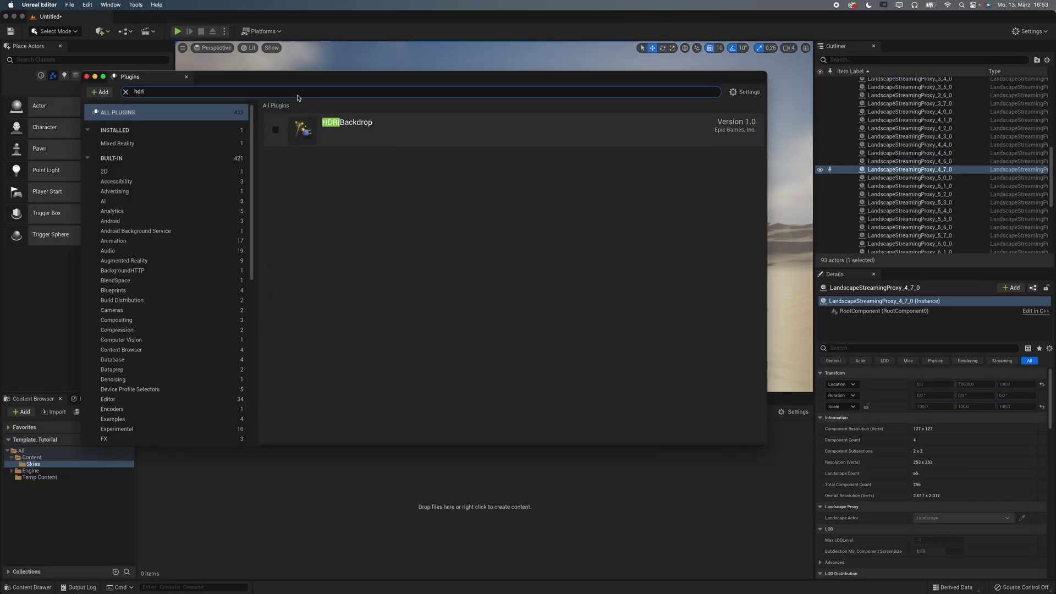
# Set the PostProcessVolume's Max Brightness to 1.0 and open the new material in MyMaterials
pyautogui.click(275, 130)
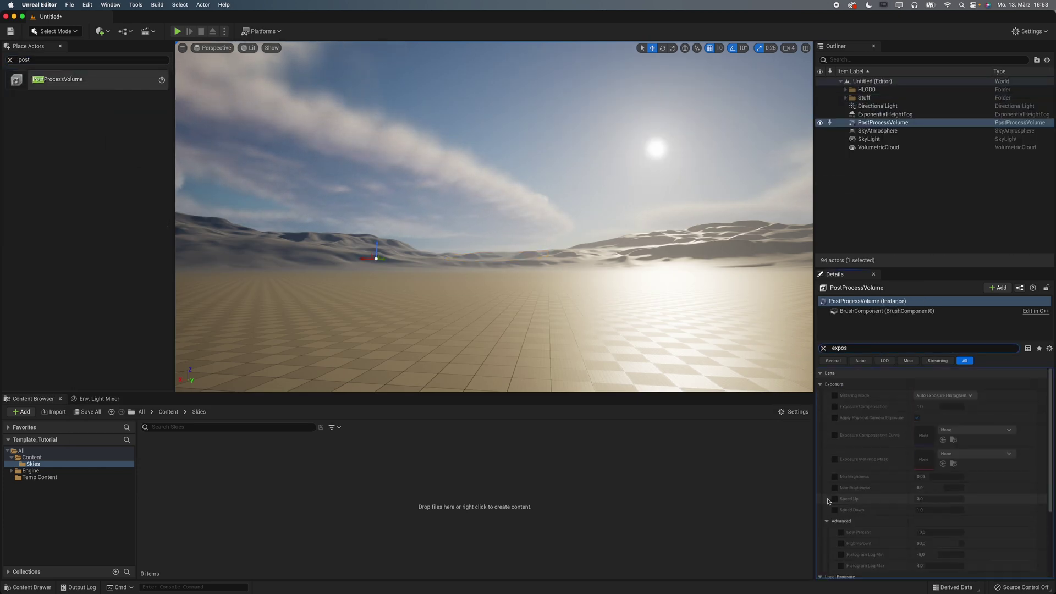
pyautogui.write('1')
pyautogui.press('Tab')
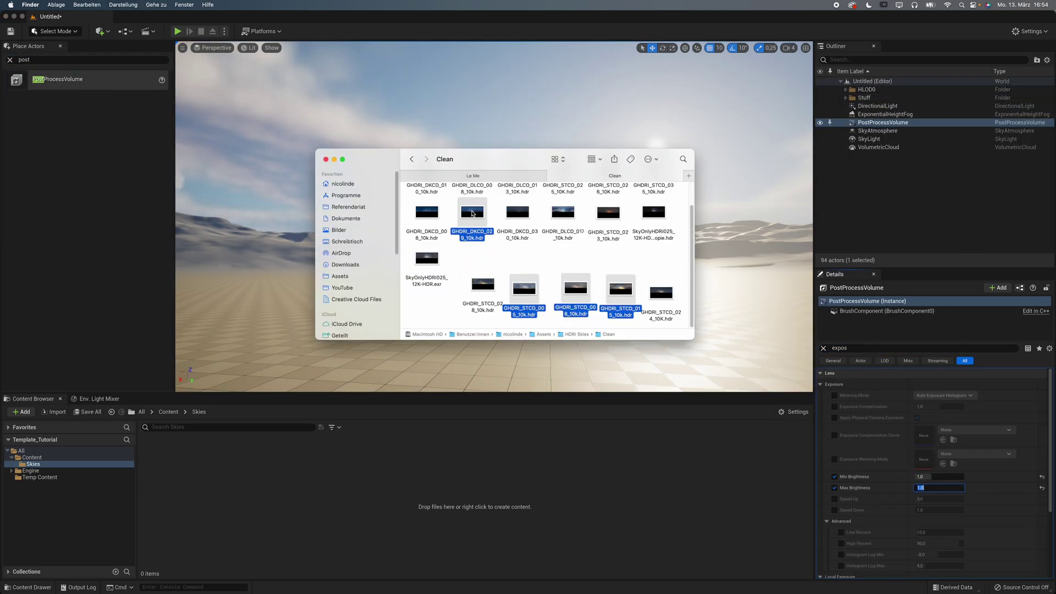
pyautogui.moveTo(566, 283); pyautogui.dragTo(473, 495)
pyautogui.doubleClick(262, 478)
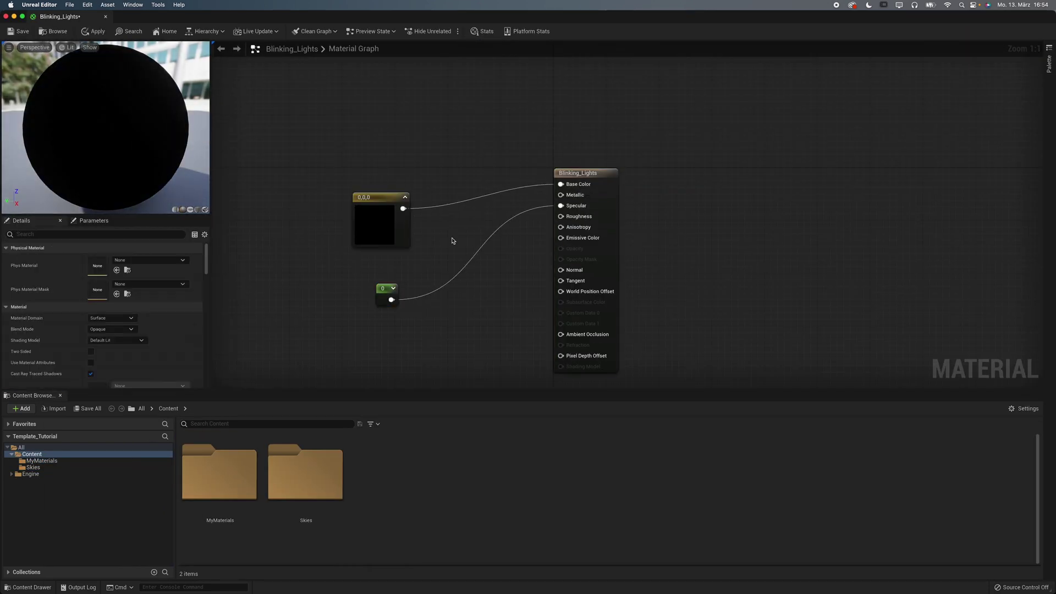
# Close the finished Blinking_Lights material editor
pyautogui.click(106, 17)
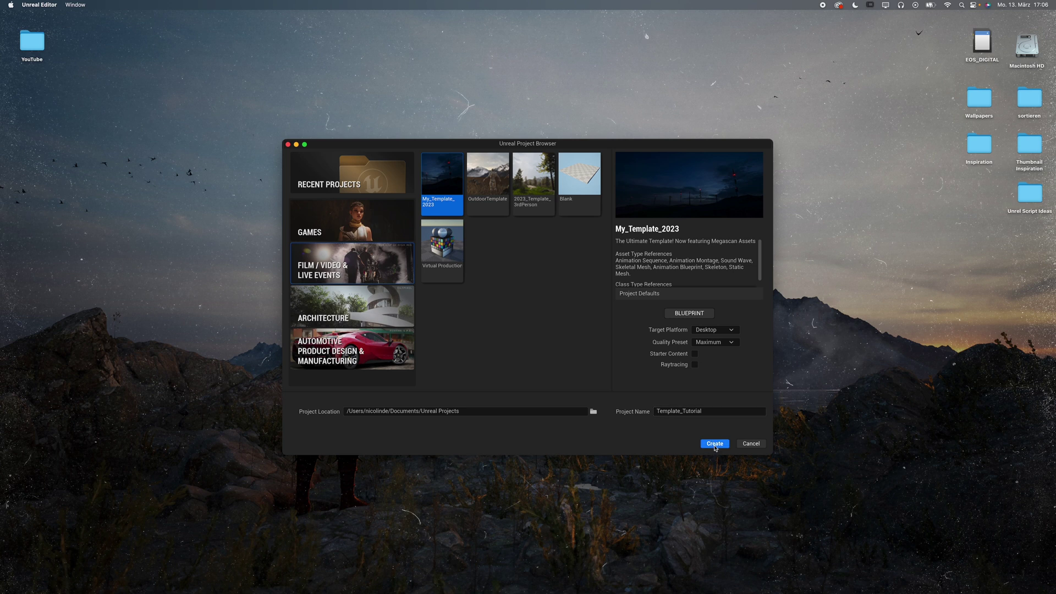
# Create the Template_Tutorial project and rotate the HDRI sky in the opened level
pyautogui.click(715, 444)
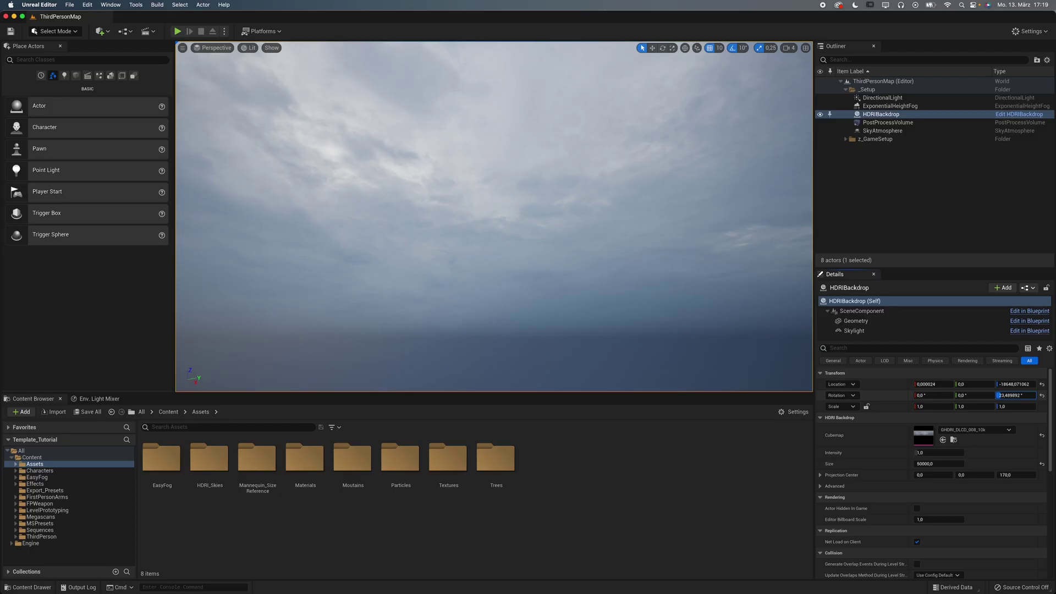
pyautogui.moveTo(1016, 395); pyautogui.dragTo(1054, 423)
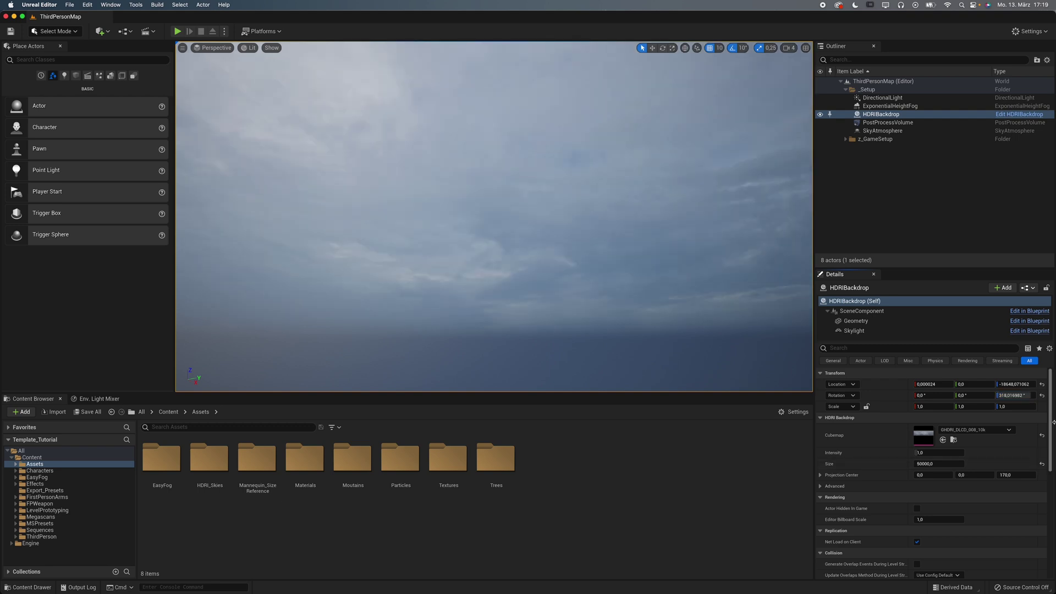
# Reset the HDRI backdrop rotation to 0 and show Megascans 3D_Assets static meshes with larger thumbnails
pyautogui.click(1042, 396)
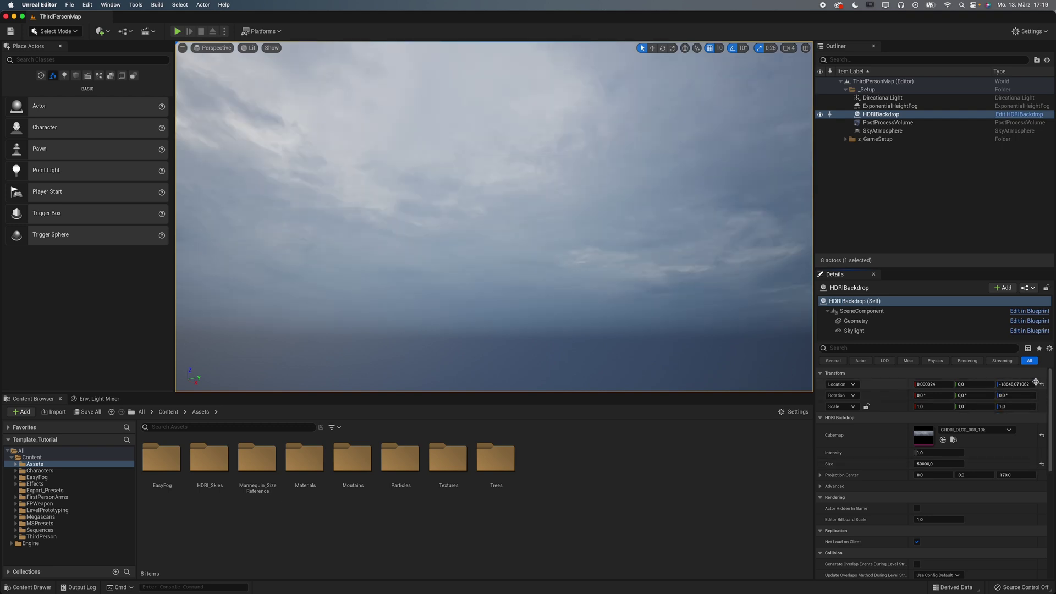
pyautogui.moveTo(497, 295); pyautogui.dragTo(497, 294, button='right')
pyautogui.doubleClick(31, 517)
pyautogui.click(44, 523)
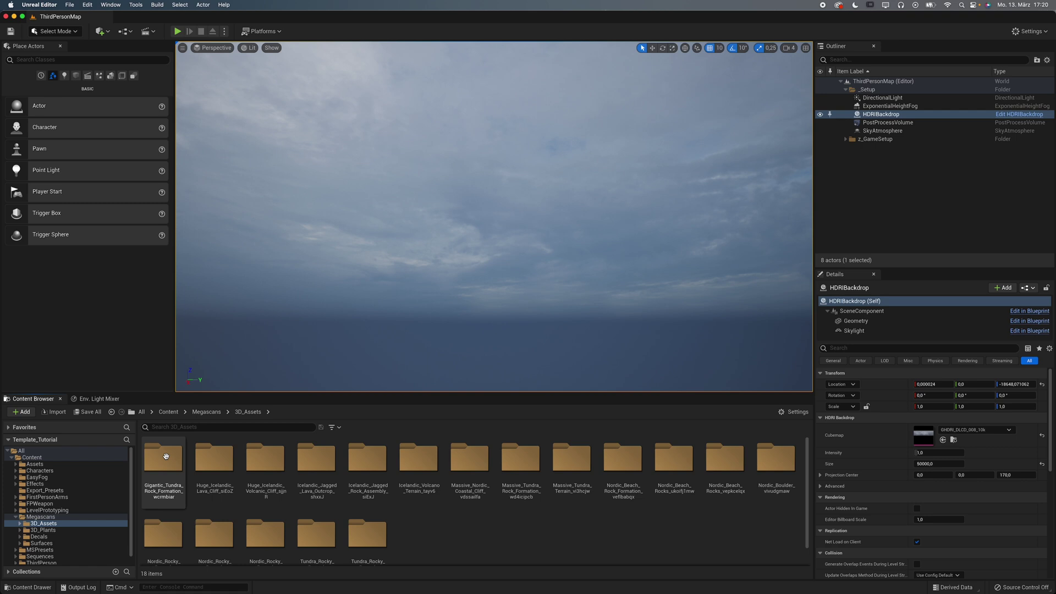
pyautogui.click(332, 427)
pyautogui.moveTo(355, 306)
pyautogui.click(440, 303)
pyautogui.click(794, 412)
pyautogui.moveTo(833, 384)
pyautogui.click(886, 412)
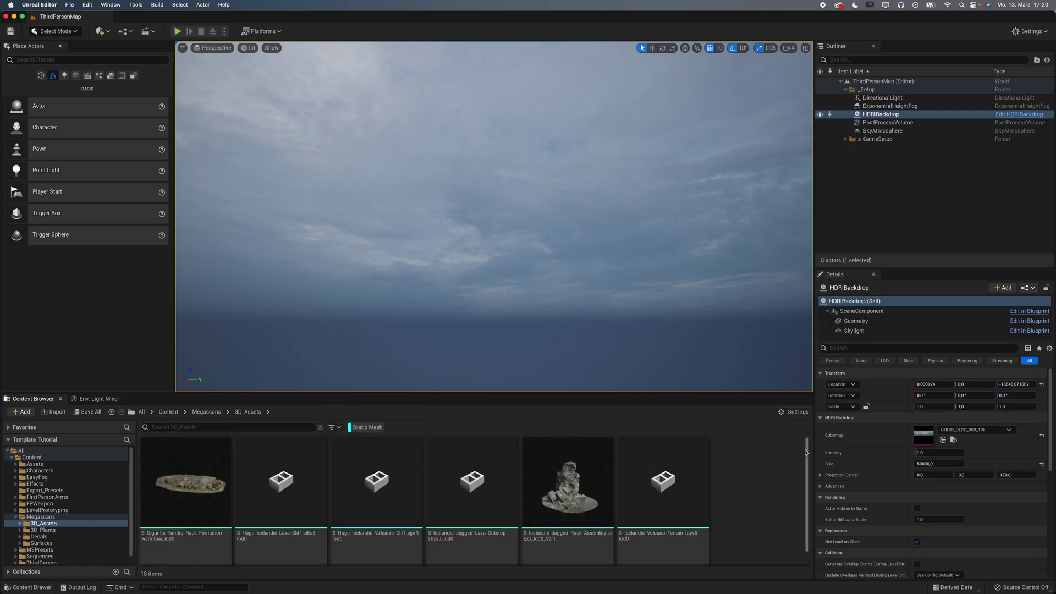
# Select the Nordic beach and gigantic tundra rock meshes, then return to Content with smaller thumbnails
pyautogui.scroll(-2, 212, 471)
pyautogui.click(637, 471)
pyautogui.scroll(2, 733, 469)
pyautogui.click(187, 484)
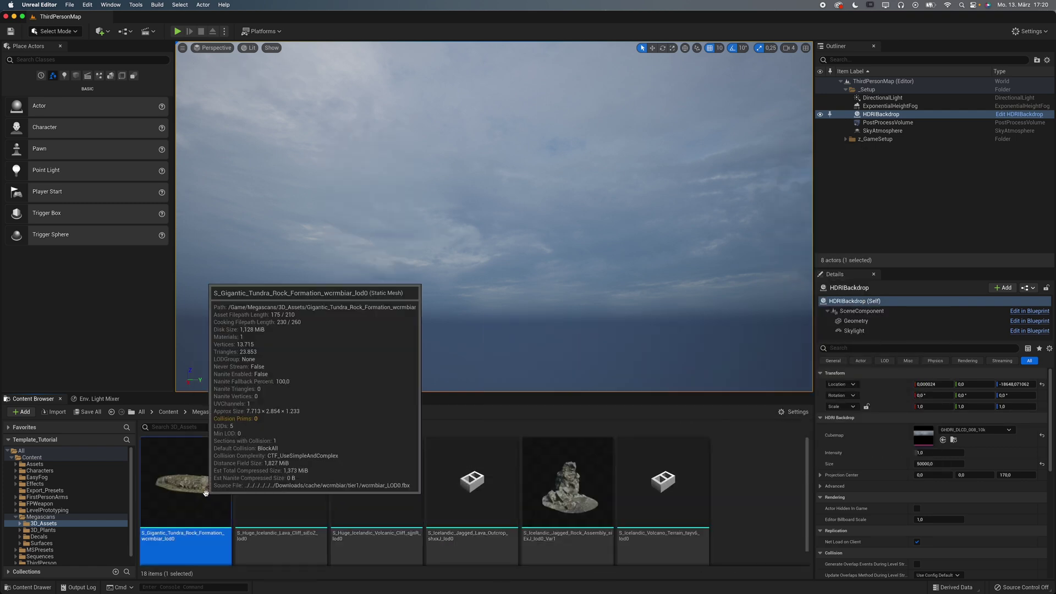
pyautogui.click(110, 457)
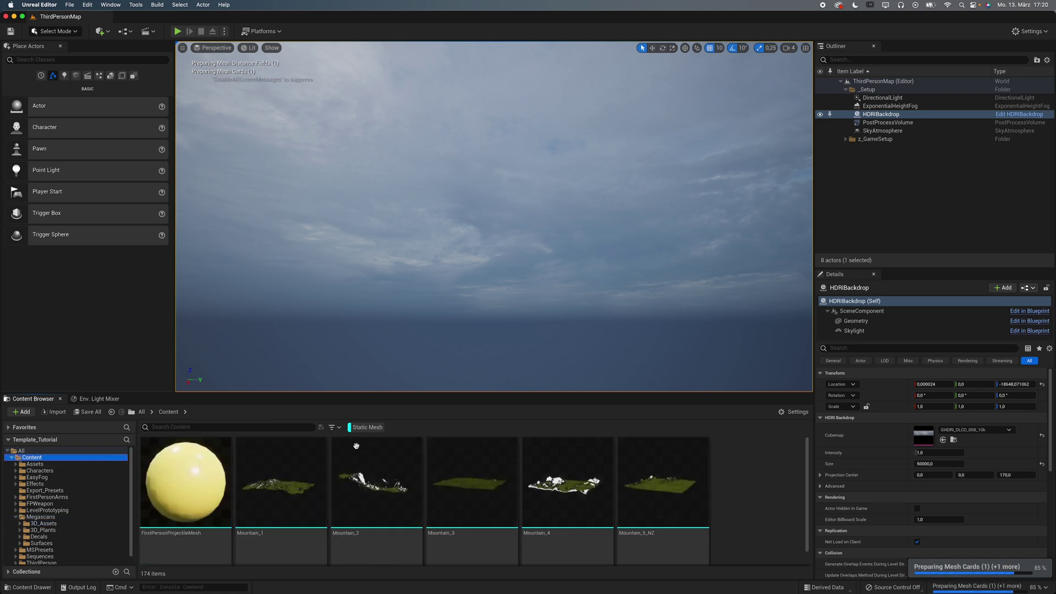
pyautogui.click(794, 412)
pyautogui.moveTo(833, 383)
pyautogui.click(880, 394)
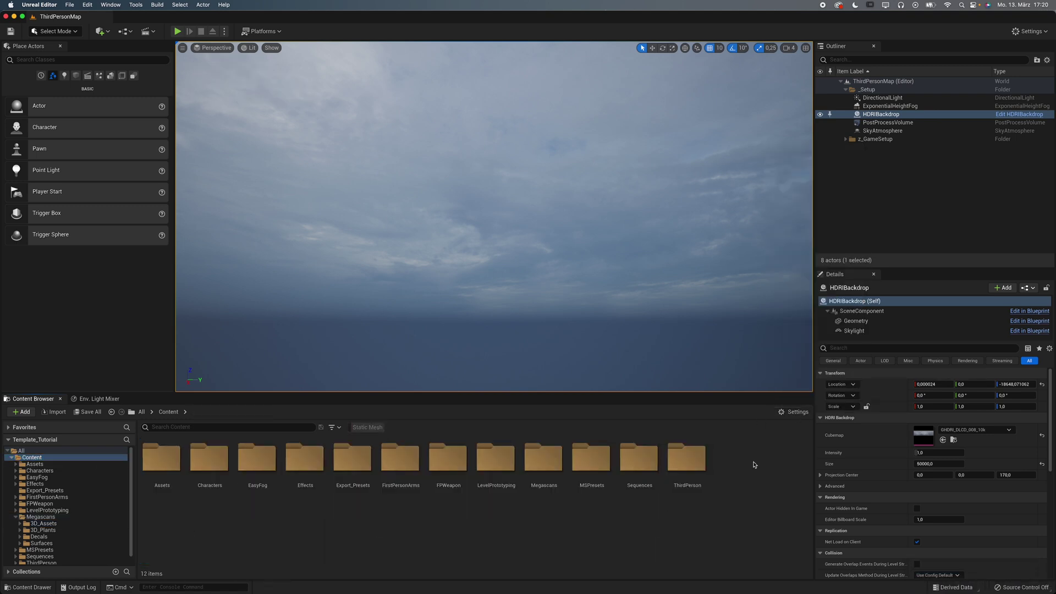
# Capture the viewport window as a screenshot, delete the untitled copy and quit the image viewer
pyautogui.press('space')
pyautogui.click(228, 89)
pyautogui.click(12, 23)
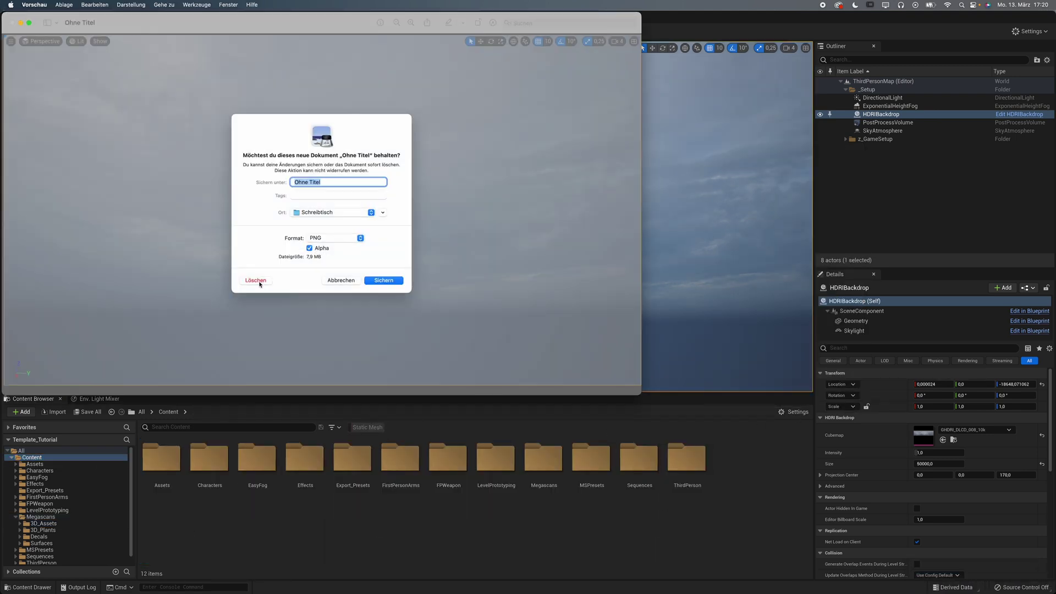
pyautogui.click(256, 280)
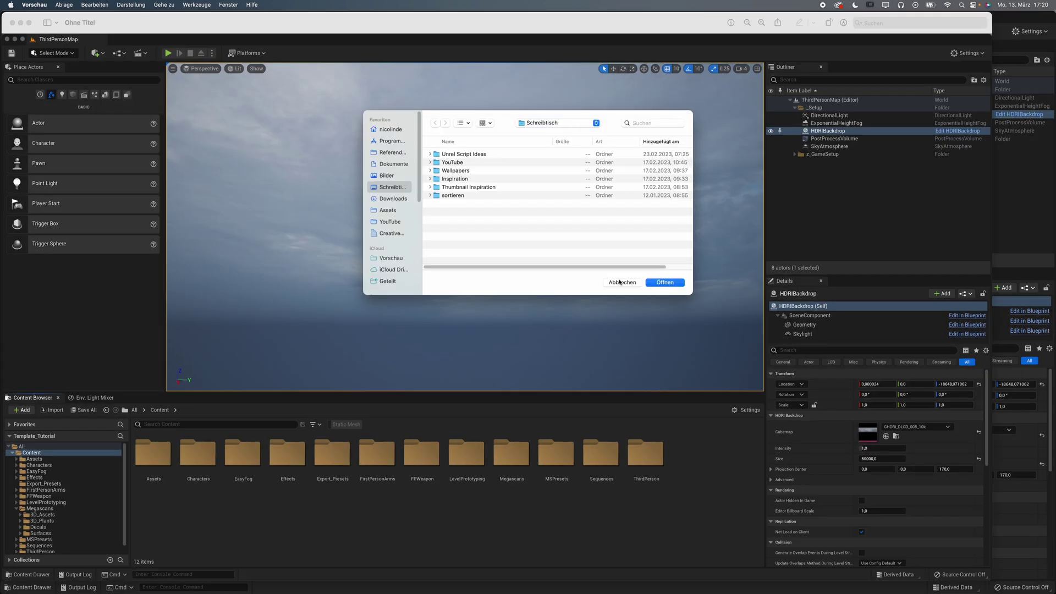
pyautogui.click(620, 282)
pyautogui.press('cmd+q')
pyautogui.press('cmd+BackSpace')
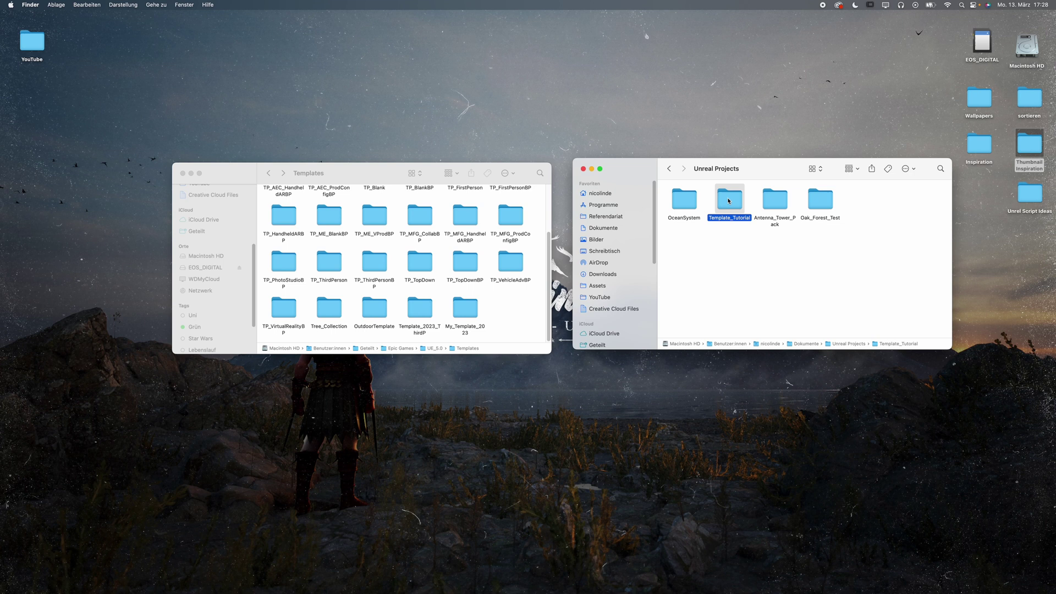
# Inspect TemplateDefs.ini inside the TP_FirstPerson template's Config folder
pyautogui.click(504, 315)
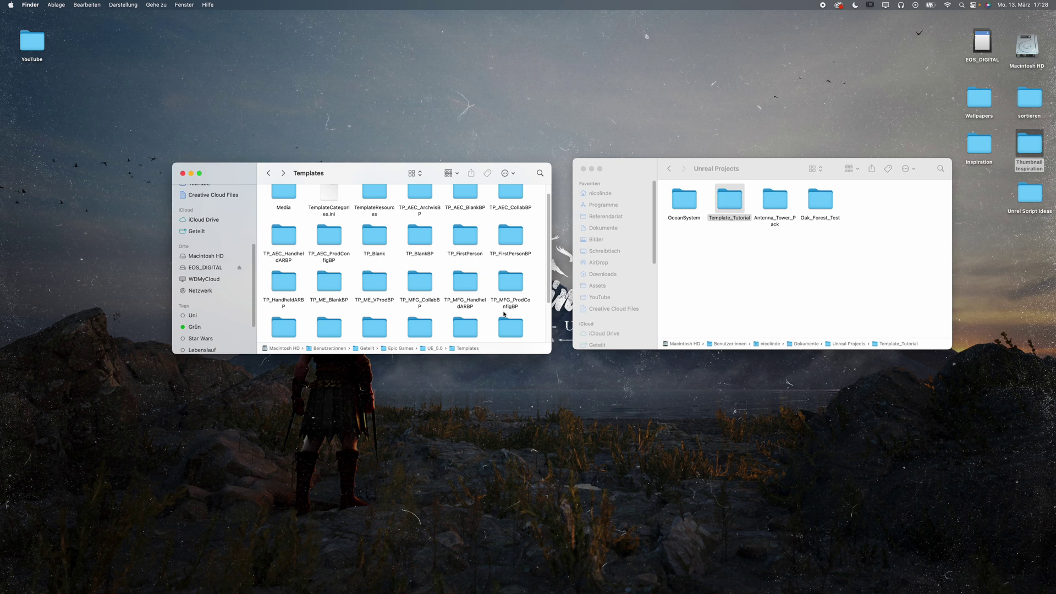
pyautogui.doubleClick(470, 237)
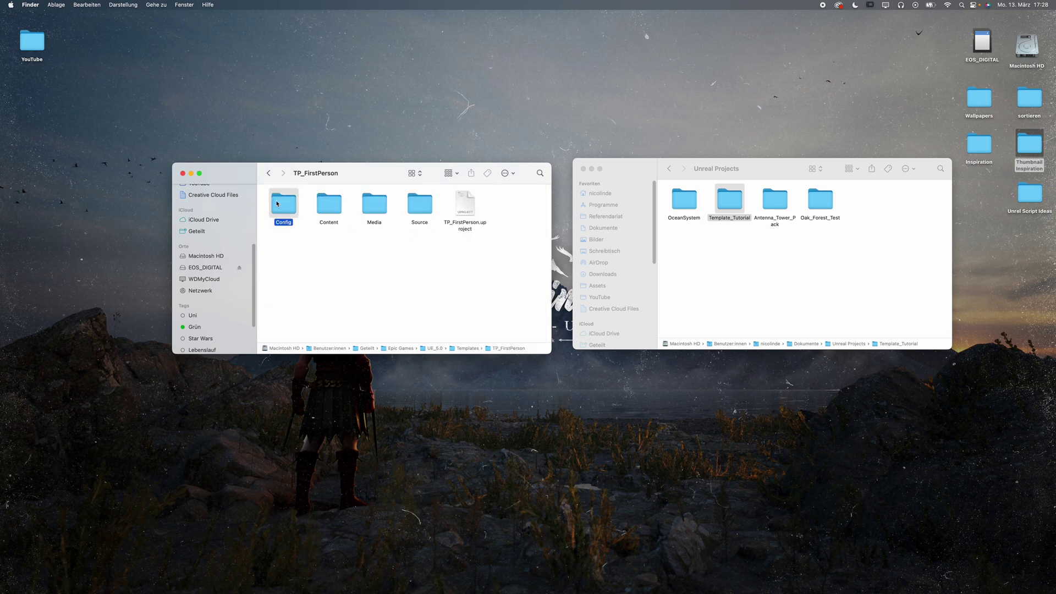
pyautogui.doubleClick(277, 204)
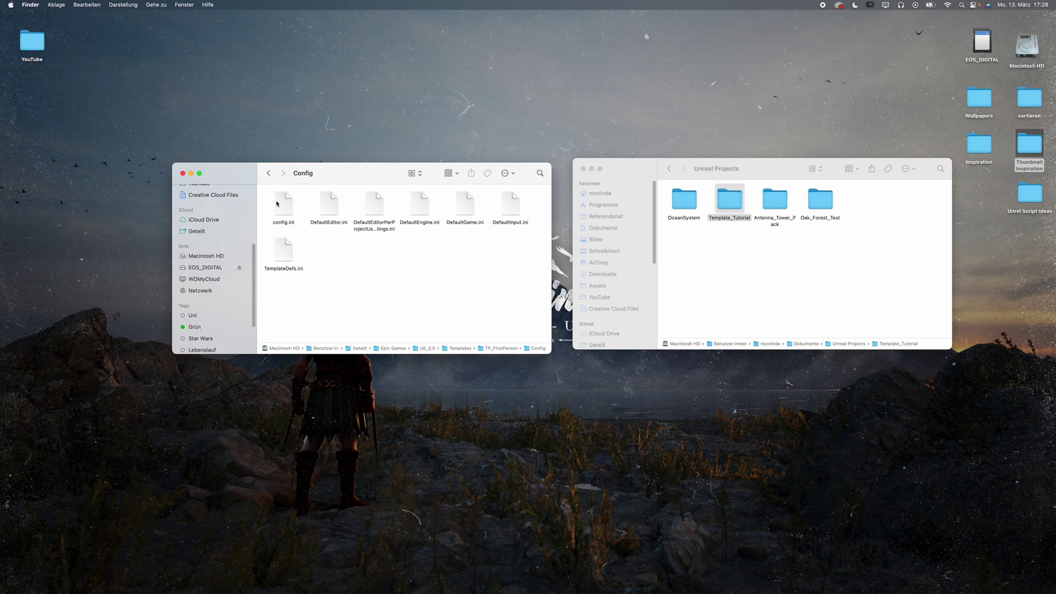
pyautogui.click(285, 251)
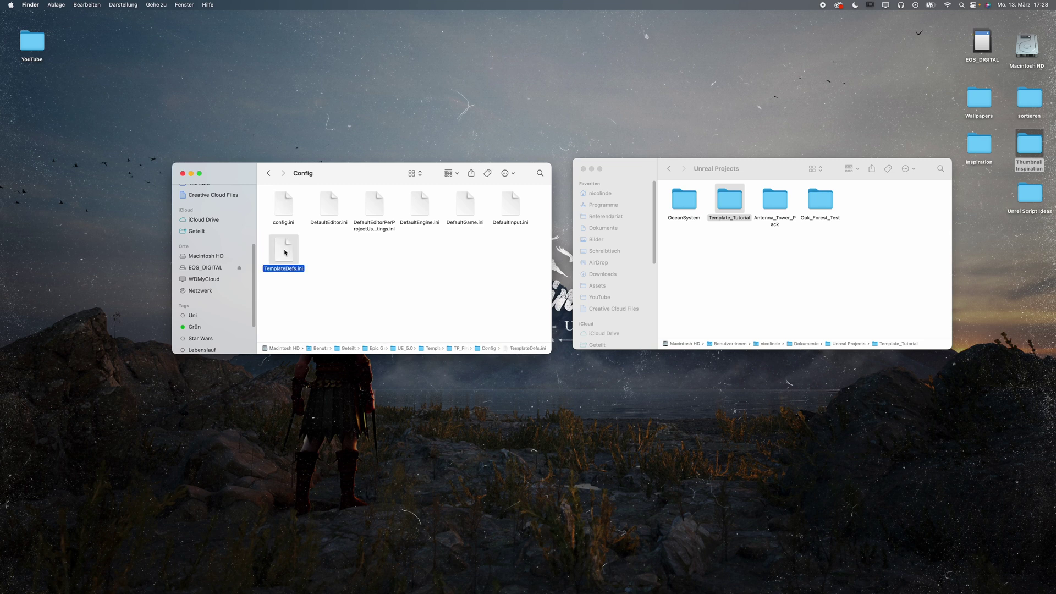
# Go back to Templates and open Template_Tutorial's Config folder
pyautogui.click(269, 173)
pyautogui.click(269, 173)
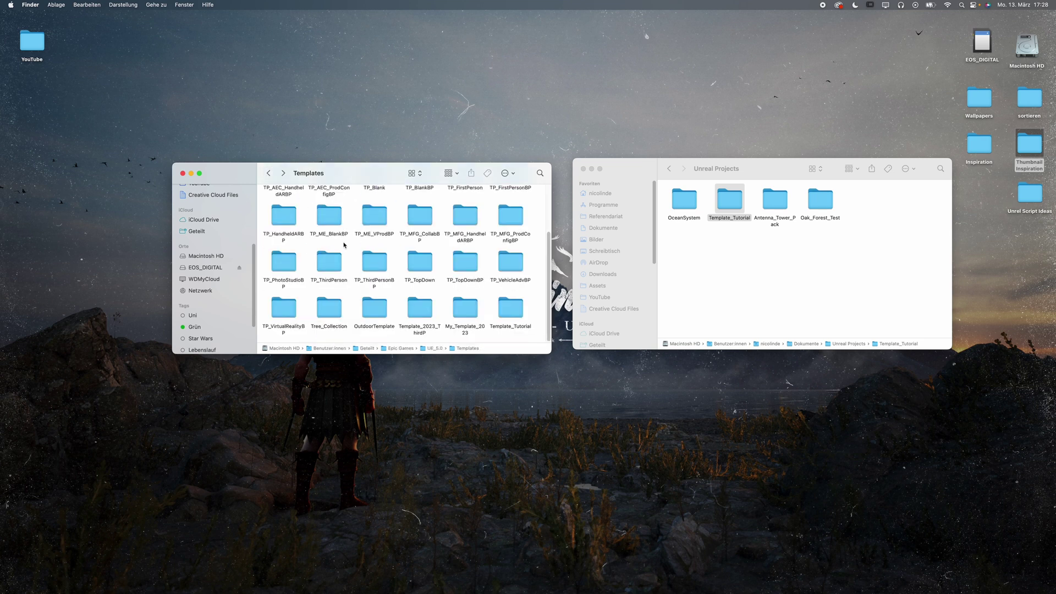
pyautogui.doubleClick(507, 306)
pyautogui.doubleClick(288, 204)
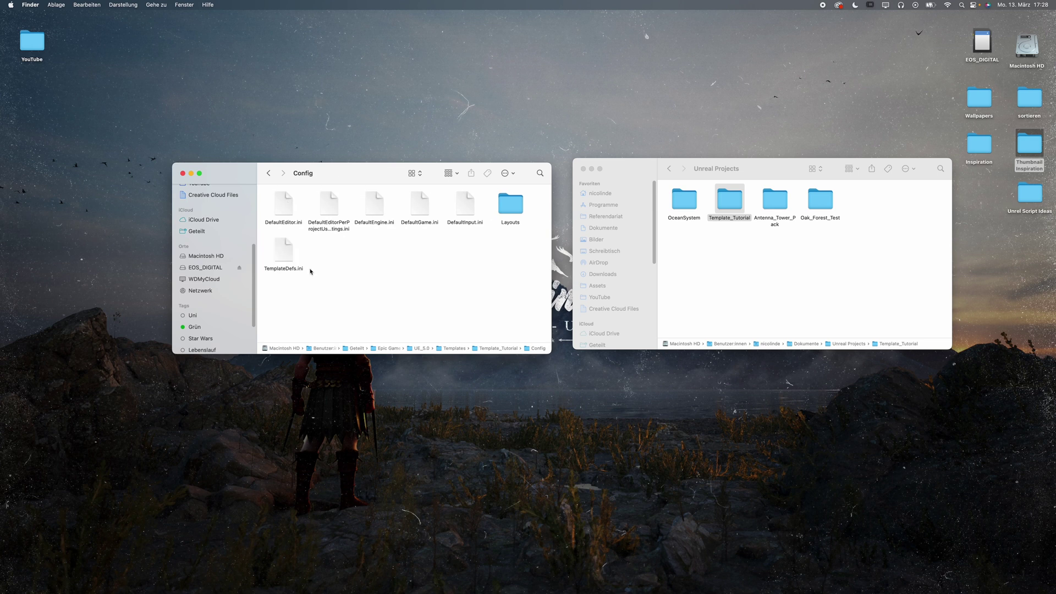
# Open TemplateDefs.ini in TextEdit via the Öffnen mit menu
pyautogui.rightClick(279, 246)
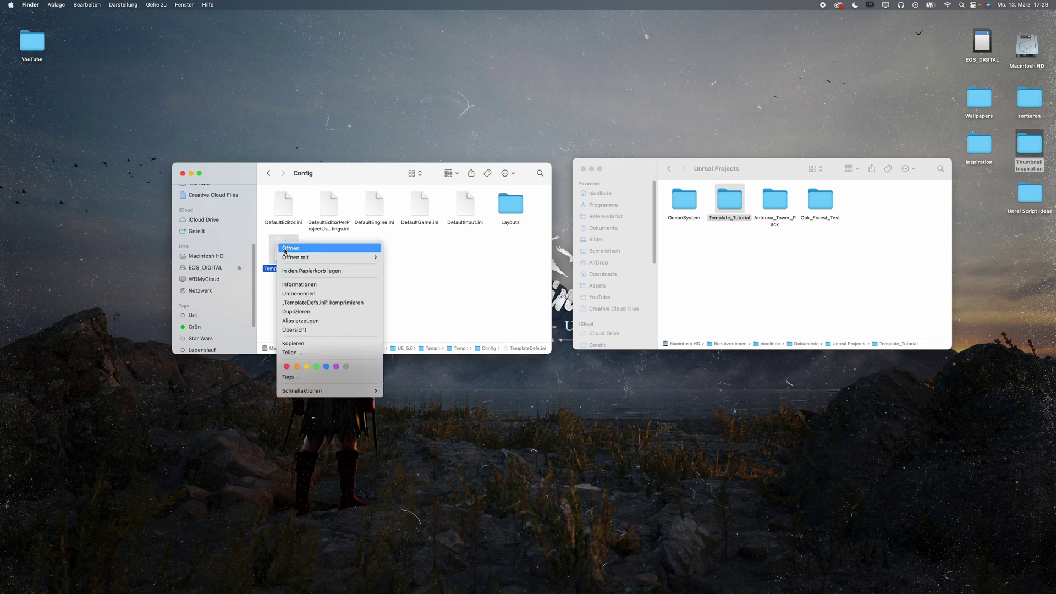
pyautogui.moveTo(324, 256)
pyautogui.click(416, 258)
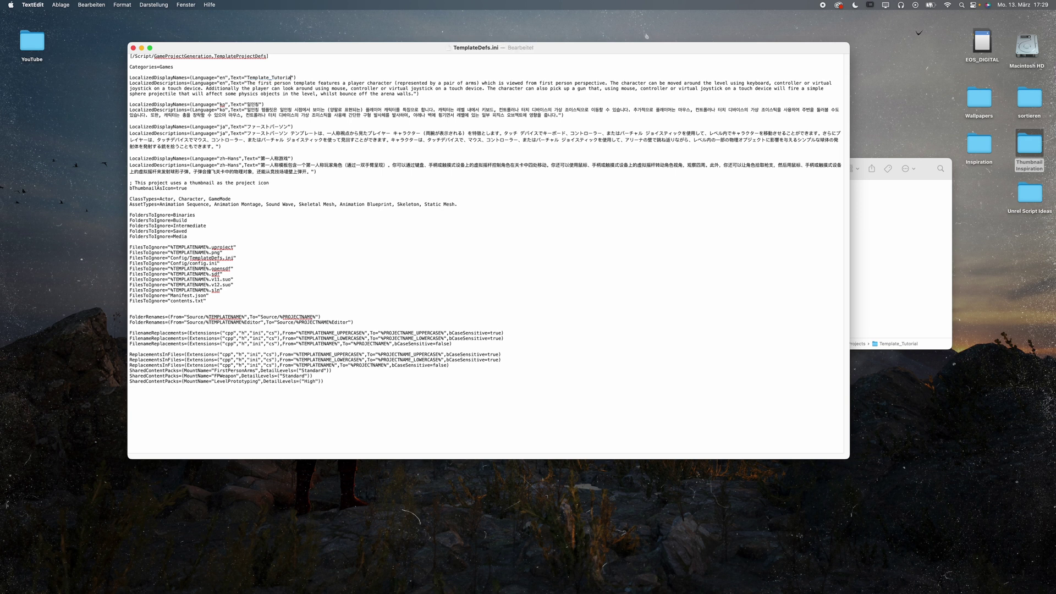
# Quit TextEdit and check the Media folder of the TP_FirstPerson template
pyautogui.press('super+q')
pyautogui.click(269, 173)
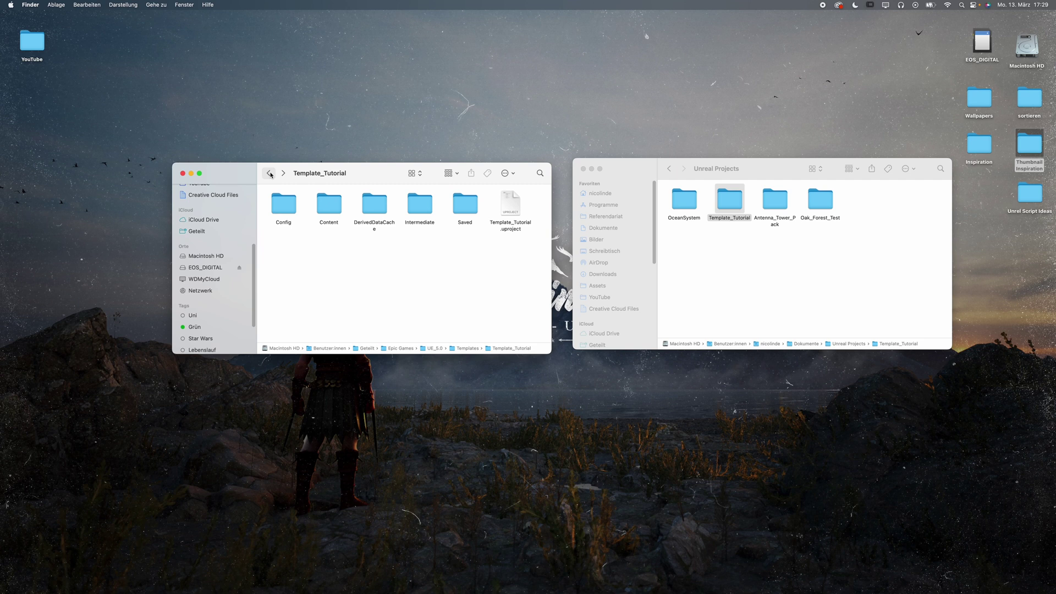
pyautogui.click(269, 173)
pyautogui.scroll(-2, 387, 260)
pyautogui.scroll(2, 388, 260)
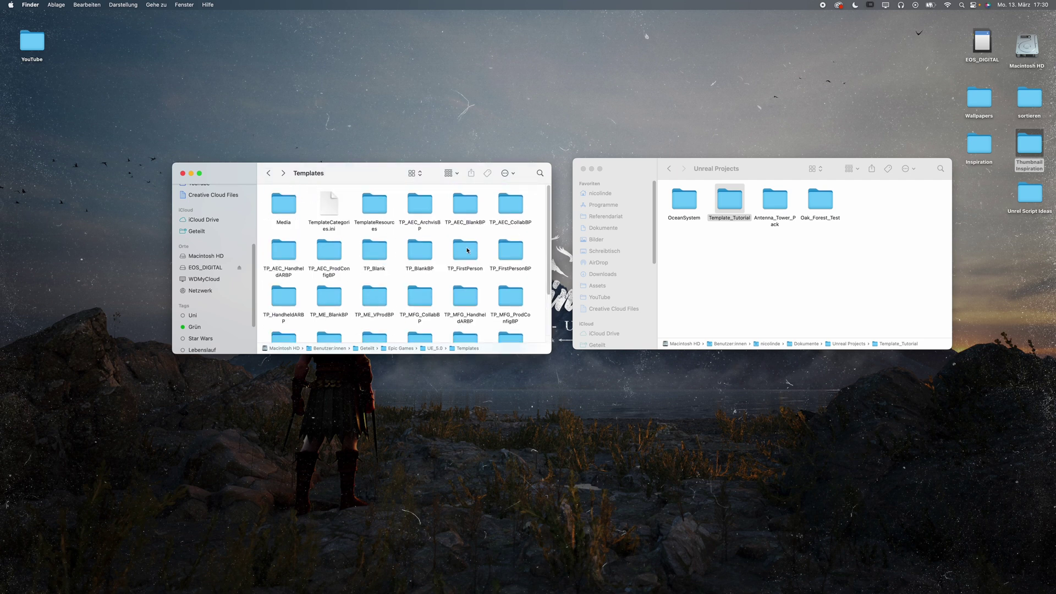
pyautogui.doubleClick(465, 244)
pyautogui.click(376, 203)
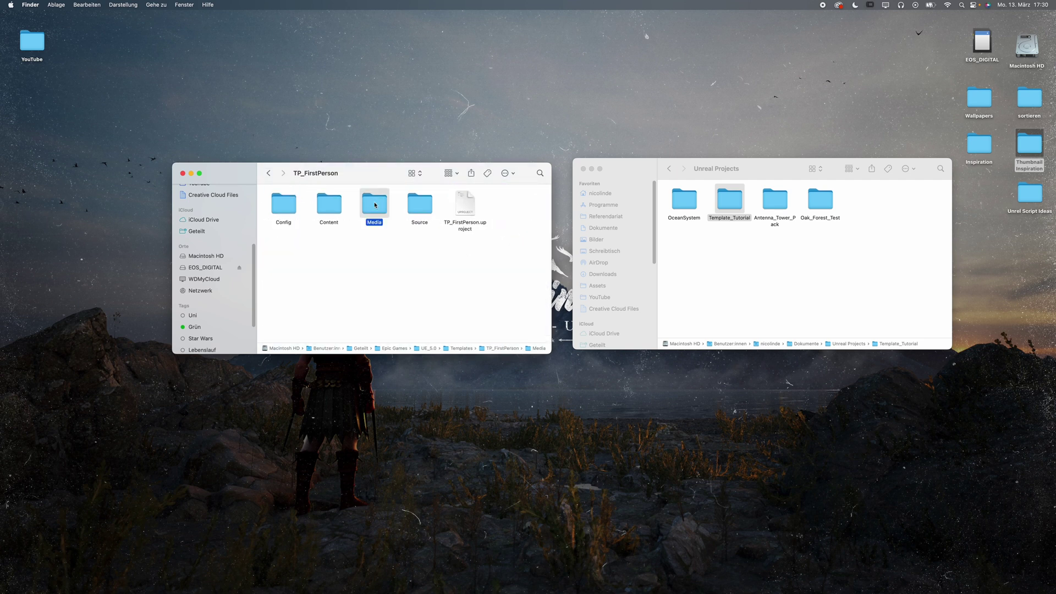
# Open Template_Tutorial's Media folder and select both PNG thumbnails for opening
pyautogui.click(268, 173)
pyautogui.scroll(-2, 347, 248)
pyautogui.doubleClick(514, 311)
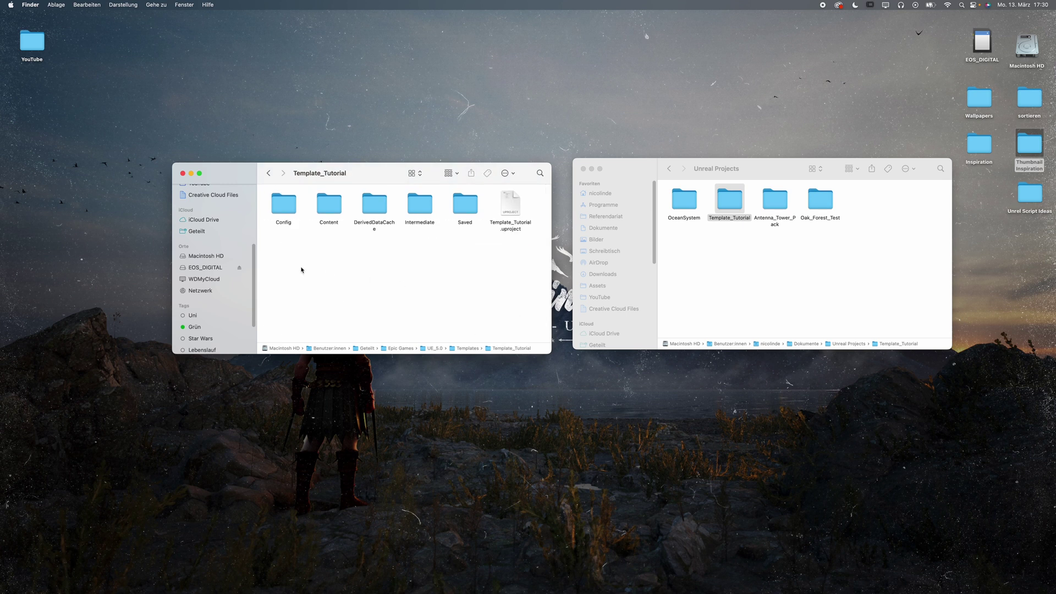
pyautogui.doubleClick(285, 252)
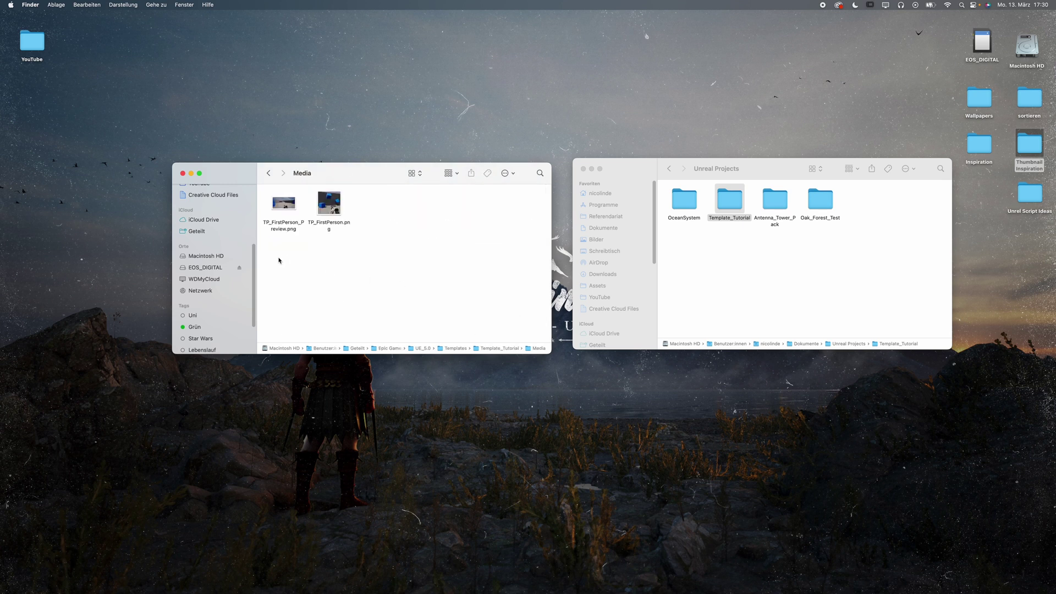
pyautogui.moveTo(275, 261); pyautogui.dragTo(330, 198)
pyautogui.rightClick(326, 207)
# Open both PNGs in Photoshop, place the dark night image on TP_FirstPerson.png, flatten it and close
pyautogui.moveTo(380, 222)
pyautogui.click(471, 243)
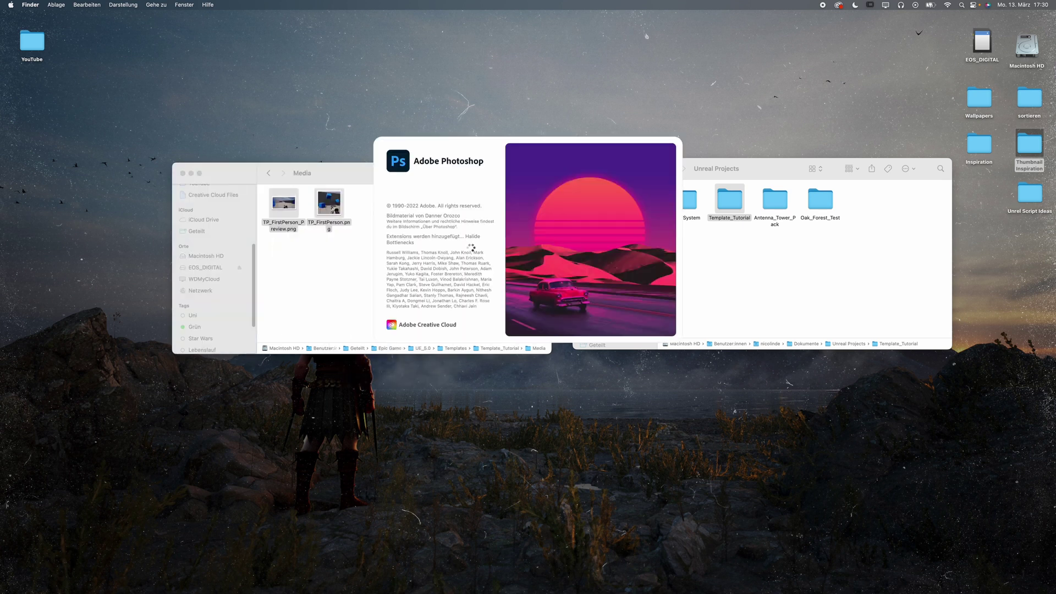
pyautogui.moveTo(710, 575); pyautogui.dragTo(472, 317)
pyautogui.press('Return')
pyautogui.rightClick(973, 467)
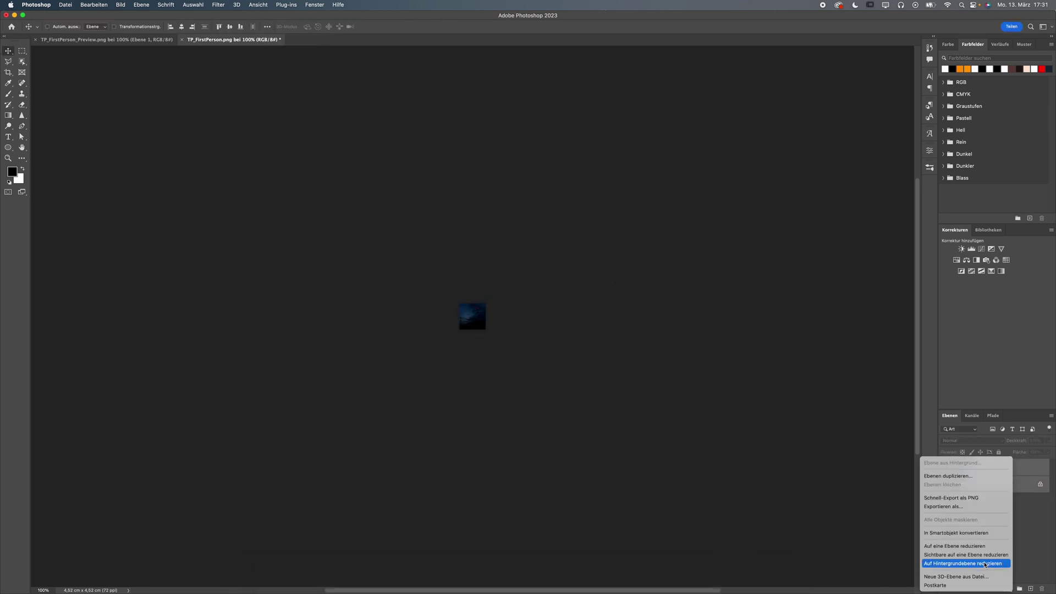
pyautogui.click(966, 561)
pyautogui.click(182, 40)
# Place the night image on TP_FirstPerson_Preview.png and flatten it to one background
pyautogui.moveTo(704, 575); pyautogui.dragTo(473, 316)
pyautogui.press('Return')
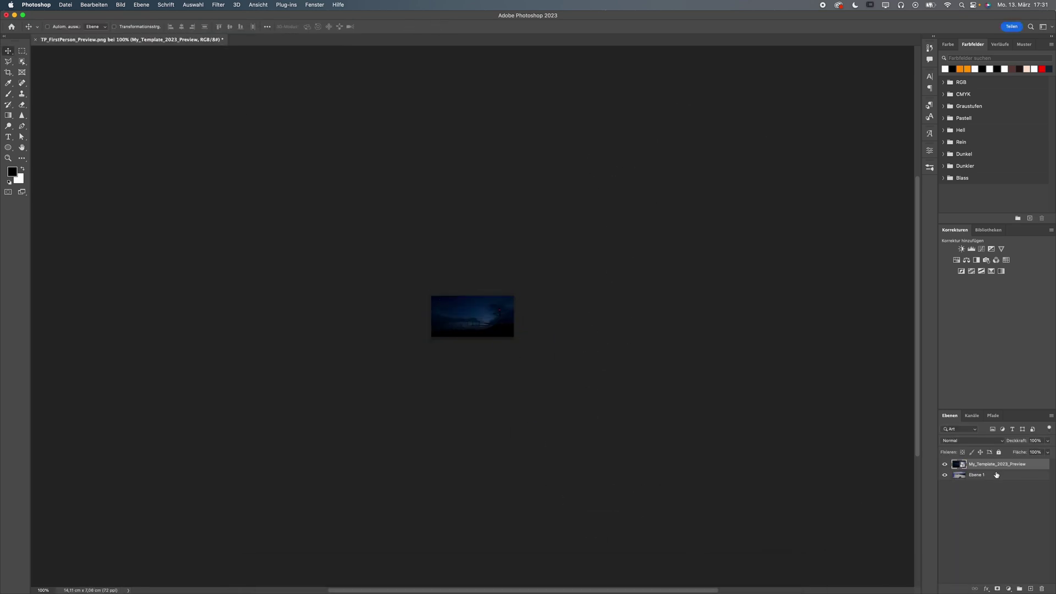
pyautogui.rightClick(974, 467)
pyautogui.click(929, 472)
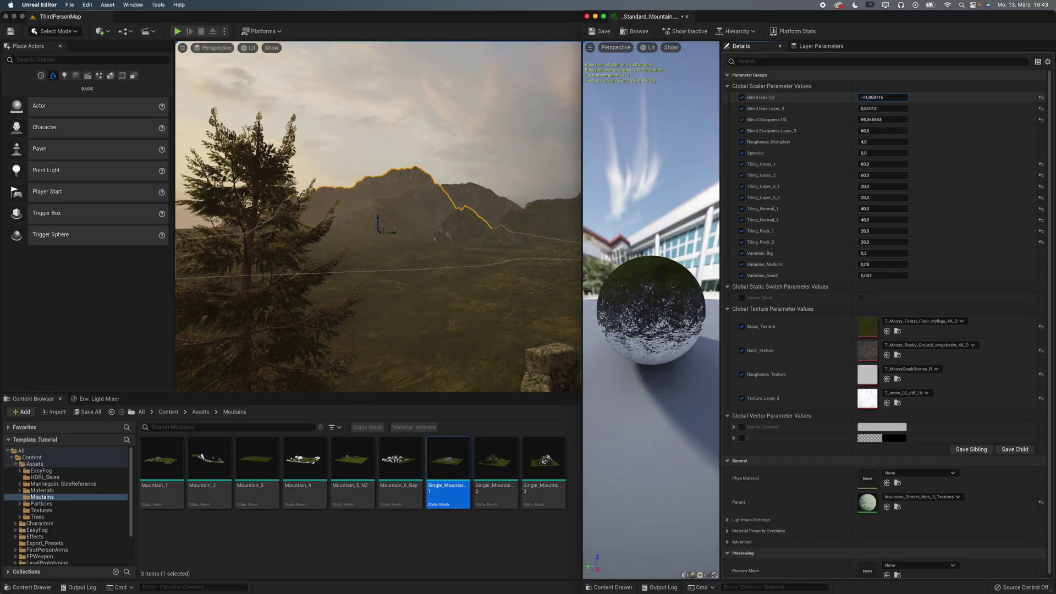
# Adjust the mountain's Blend Bias (S) and raise the stone material's Dirt_Tiling_1 value
pyautogui.moveTo(883, 97)
pyautogui.mouseDown()
pyautogui.moveTo(857, 108)
pyautogui.moveTo(883, 109)
pyautogui.mouseUp()
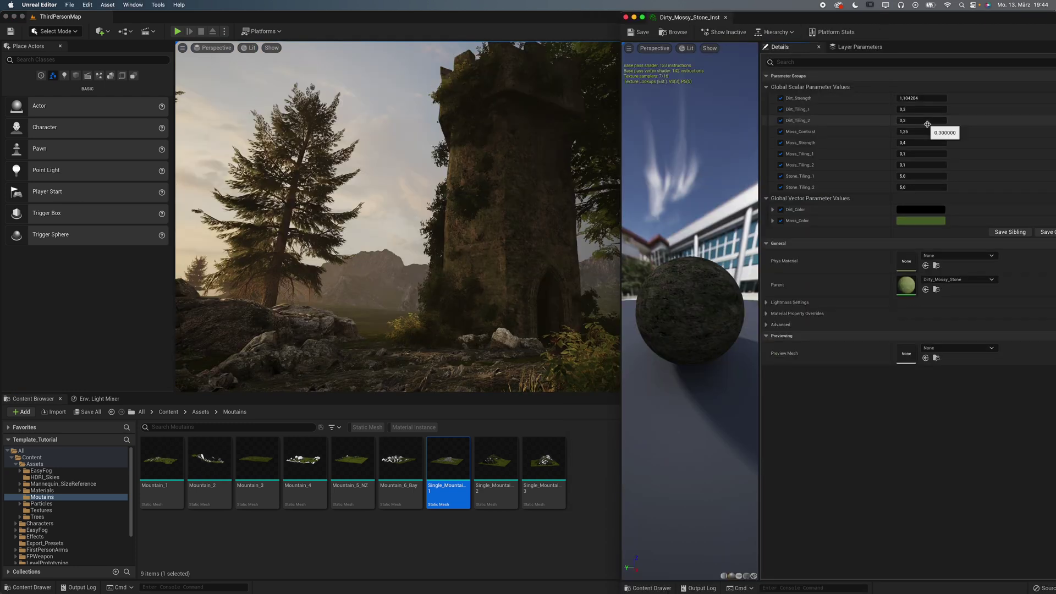
pyautogui.moveTo(920, 110)
pyautogui.mouseDown()
pyautogui.moveTo(939, 110)
pyautogui.moveTo(902, 119)
pyautogui.moveTo(905, 109)
pyautogui.mouseUp()
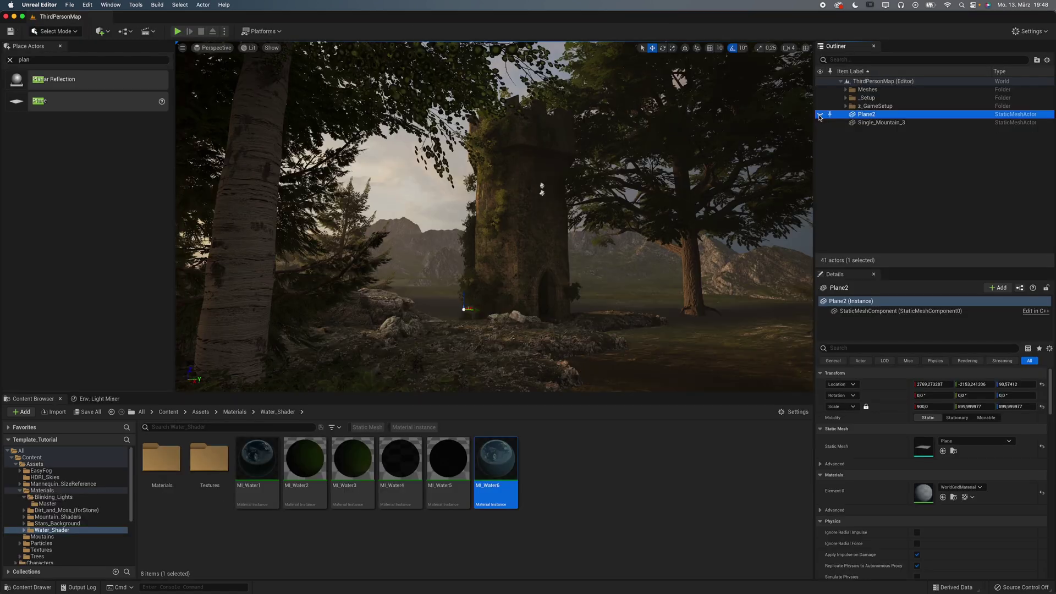
# Assign MI_Water1 to the plane's Element 0 material, replacing MI_Water6
pyautogui.click(942, 497)
pyautogui.click(257, 461)
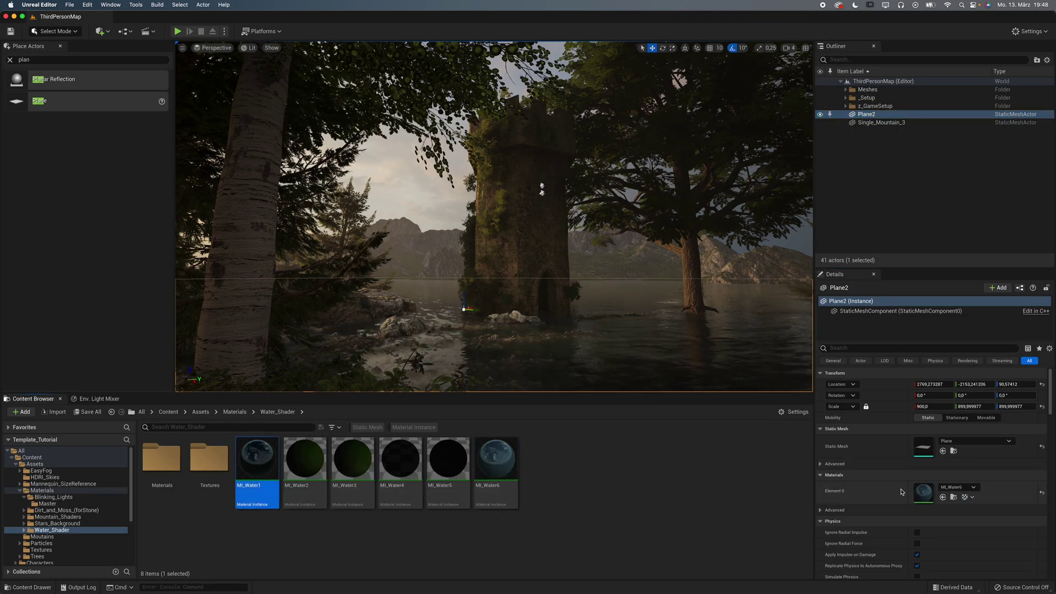
pyautogui.click(943, 497)
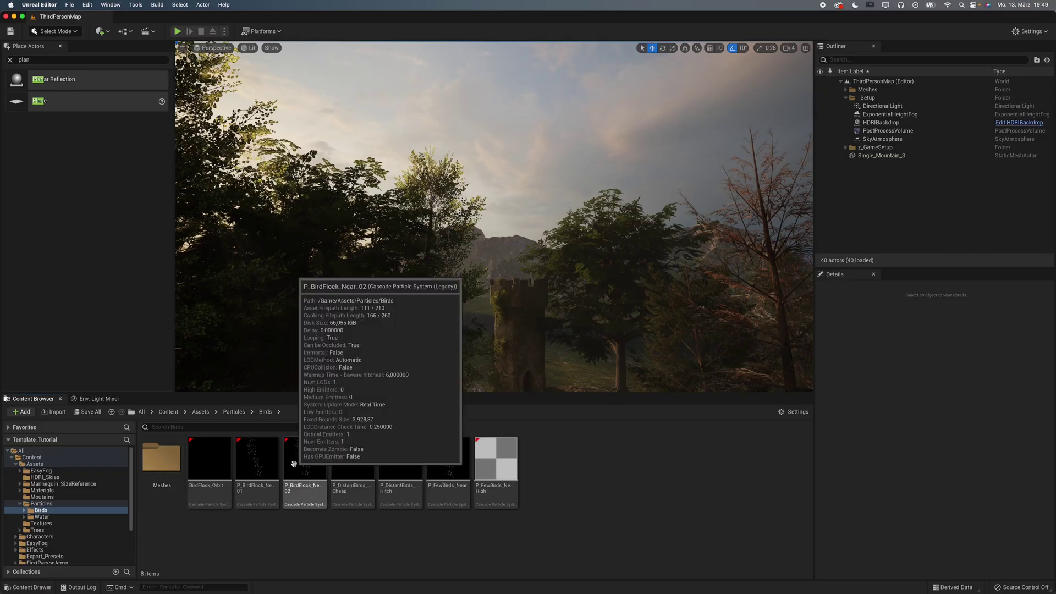
# Add the P_BirdFlock_Near_01 flock to the level and position it in the sky
pyautogui.moveTo(257, 460); pyautogui.dragTo(514, 360)
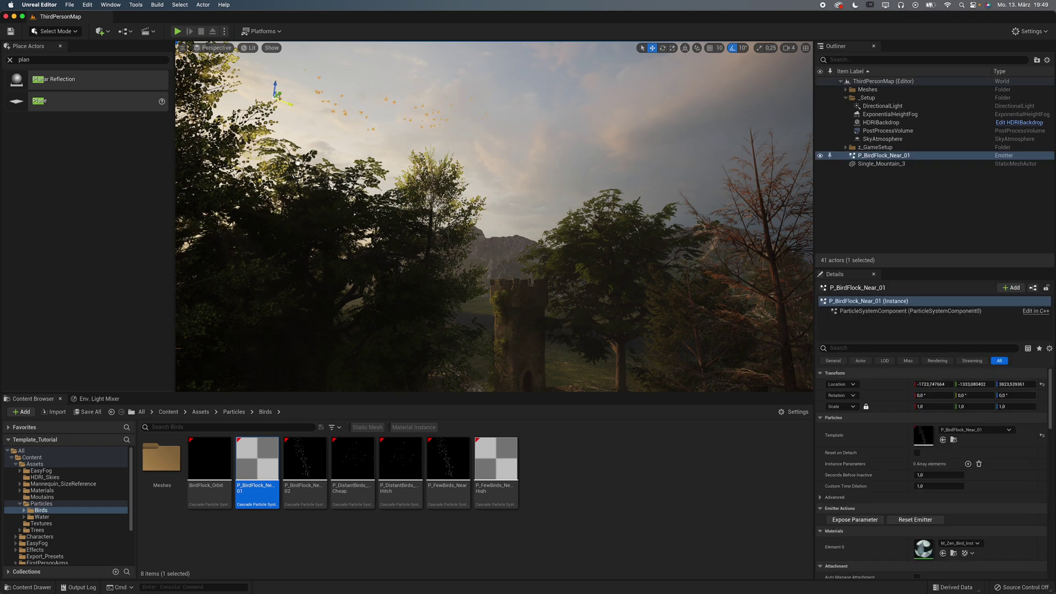
pyautogui.moveTo(297, 163); pyautogui.dragTo(634, 176, button='right')
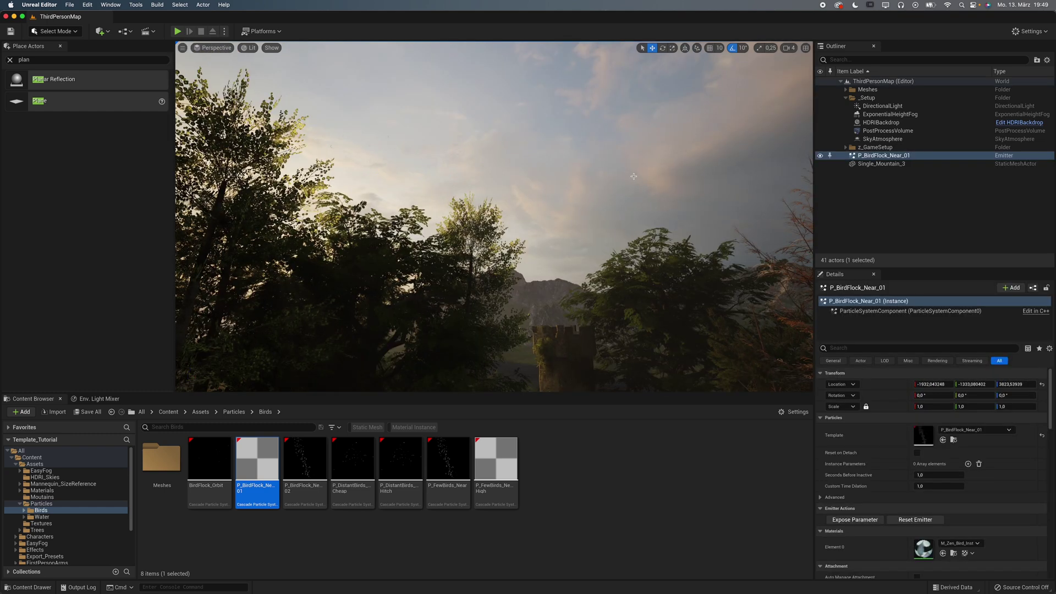
pyautogui.click(37, 530)
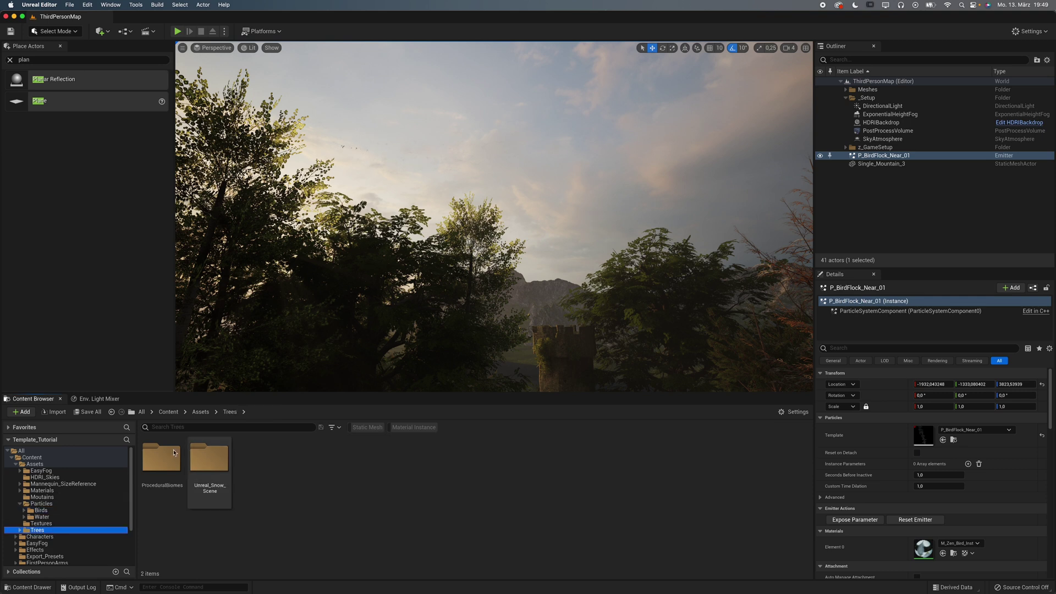
pyautogui.doubleClick(167, 459)
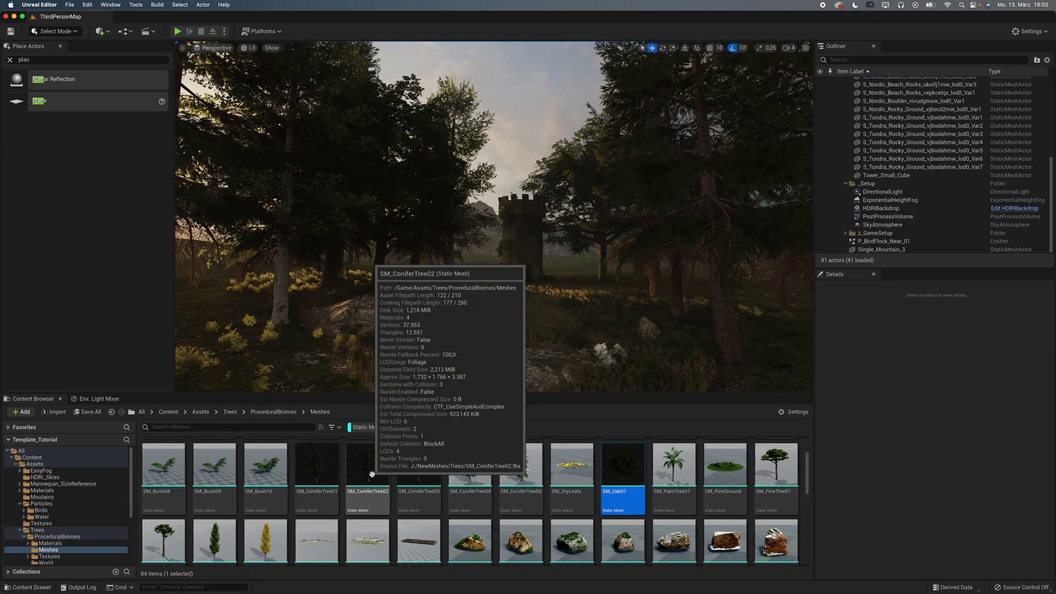
# Place two ProceduralBiomes conifer trees, then swap an oversized rock for a jagged Icelandic rock
pyautogui.moveTo(368, 468); pyautogui.dragTo(430, 332)
pyautogui.moveTo(317, 467); pyautogui.dragTo(546, 308)
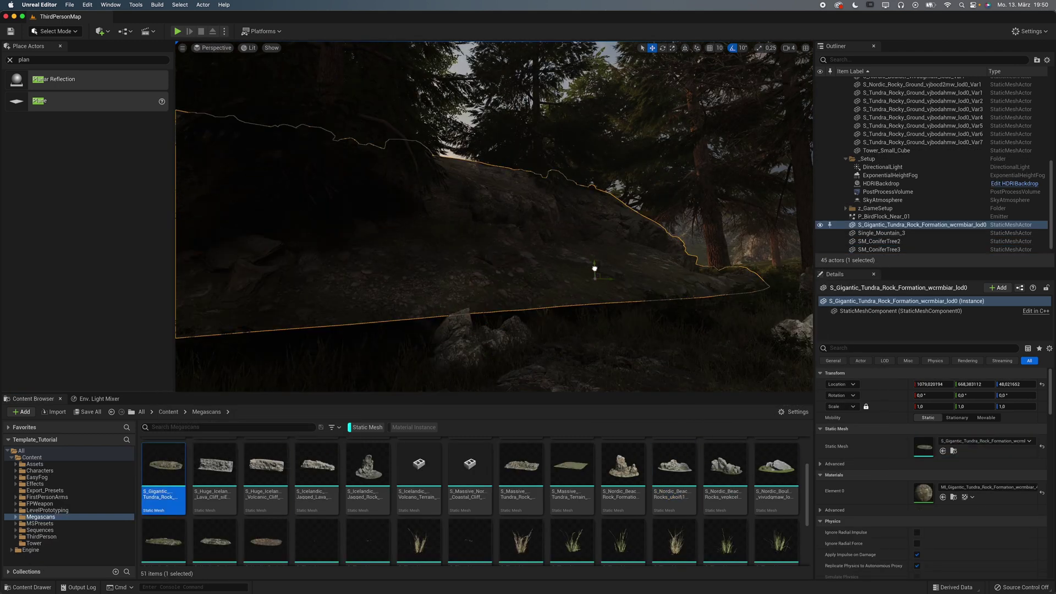
pyautogui.press('Delete')
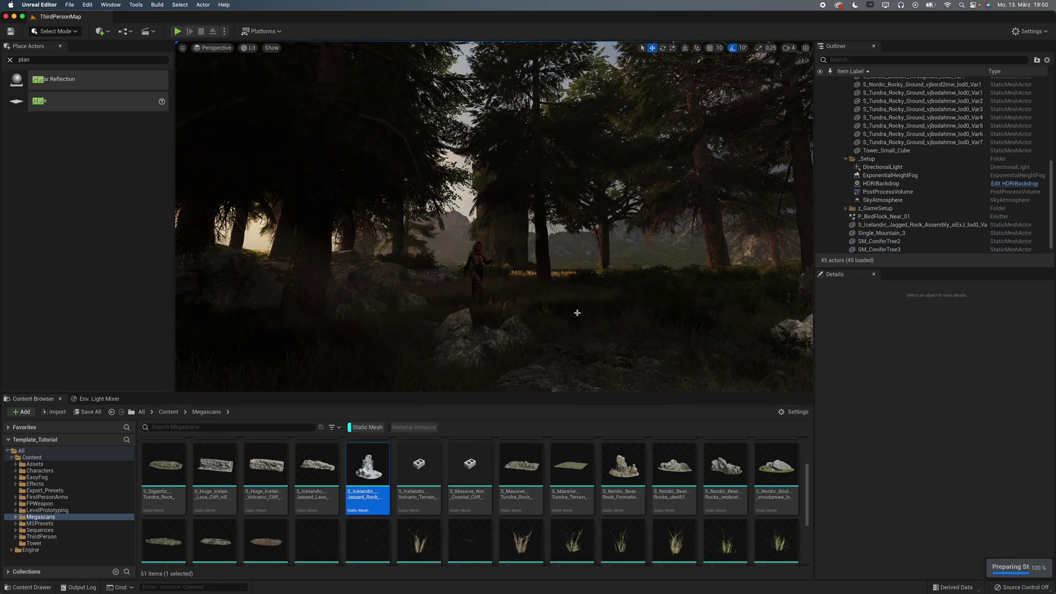
pyautogui.moveTo(578, 313); pyautogui.dragTo(640, 311)
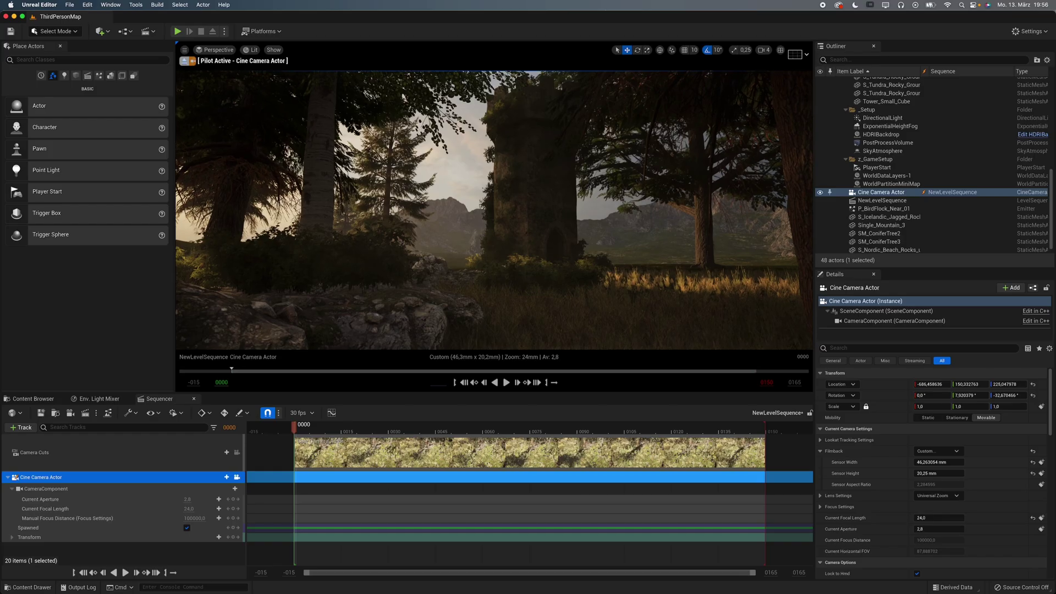
# Widen the cine camera shot, then queue NewLevelSequence in Movie Render Queue with the UHD_16_Samples preset
pyautogui.moveTo(494, 209); pyautogui.dragTo(493, 209, button='right')
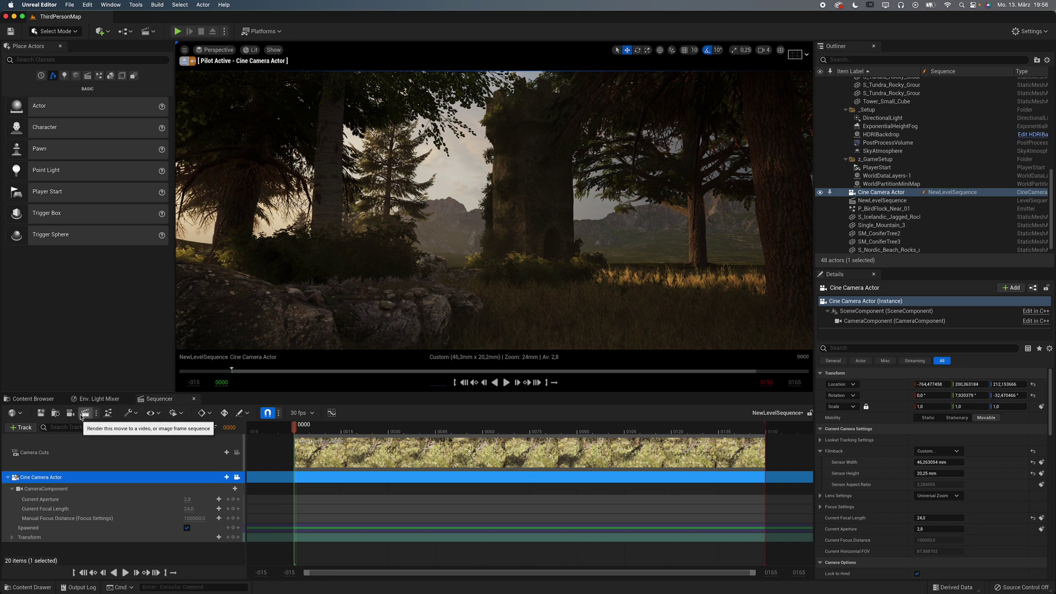
pyautogui.click(86, 413)
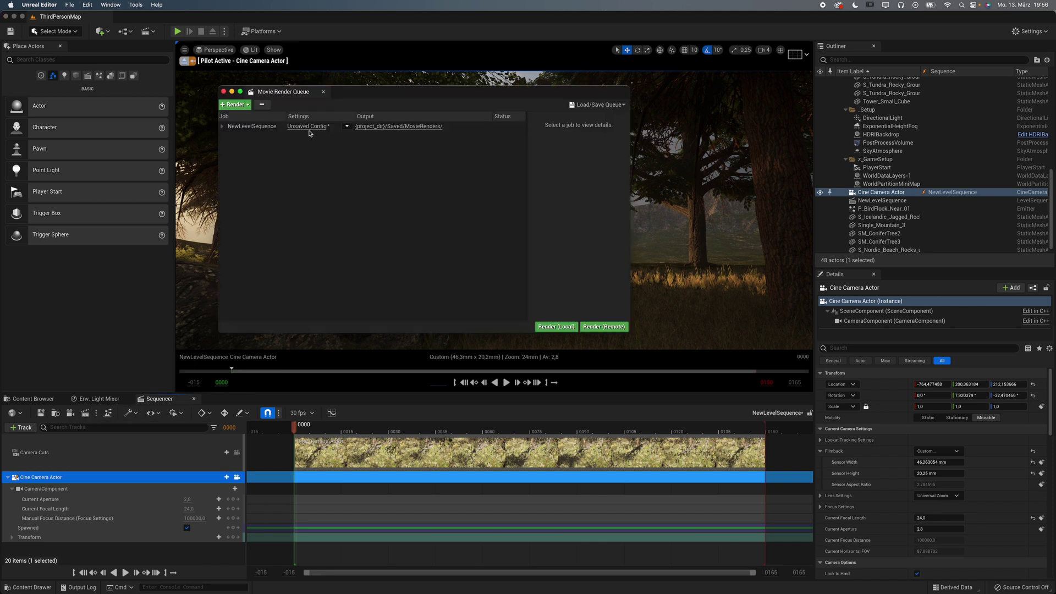
pyautogui.click(307, 126)
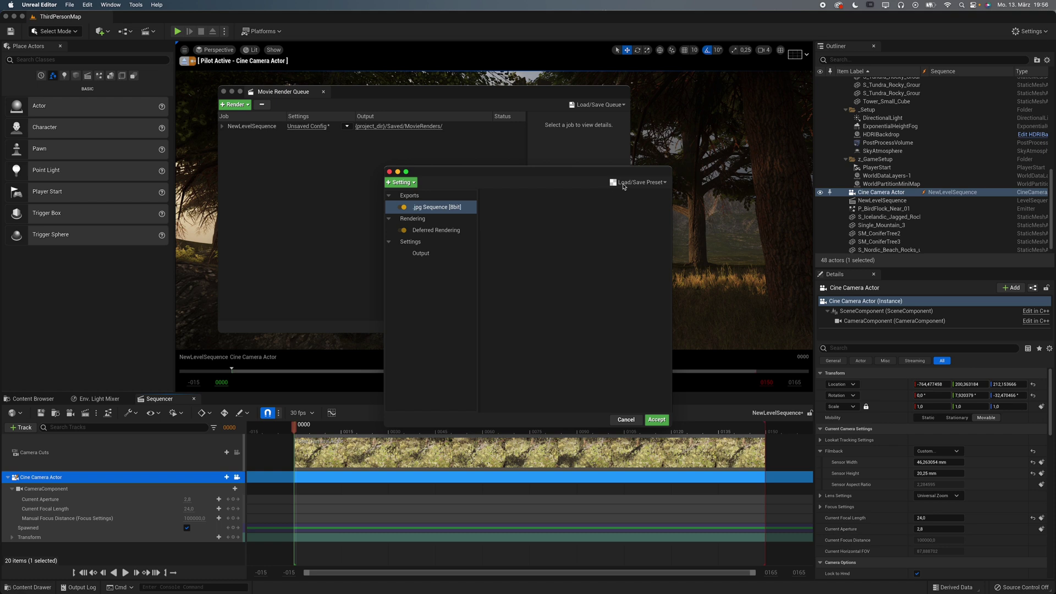
pyautogui.click(625, 183)
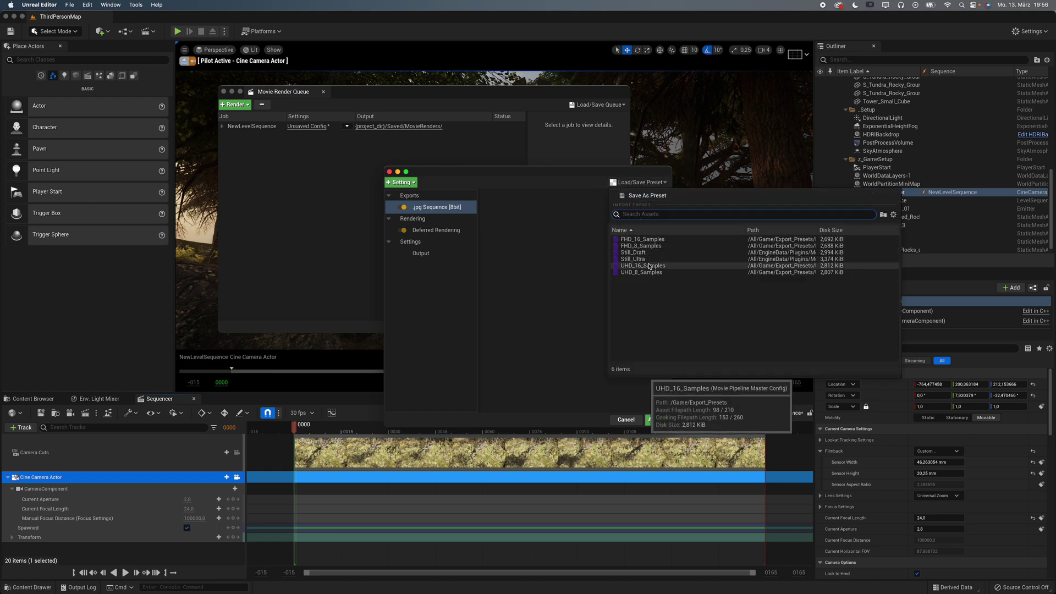
pyautogui.click(649, 266)
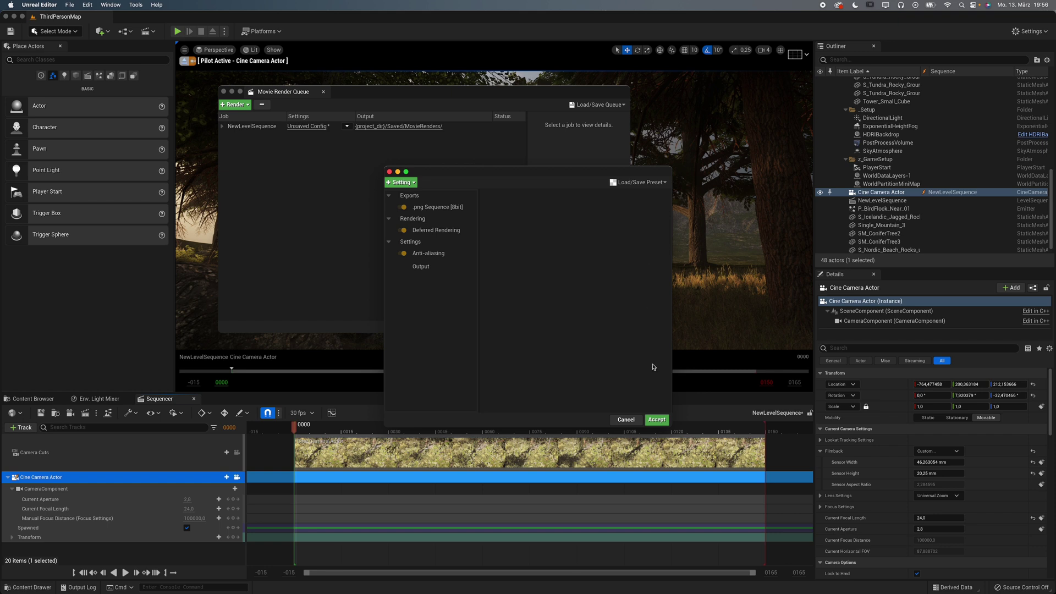
pyautogui.click(657, 420)
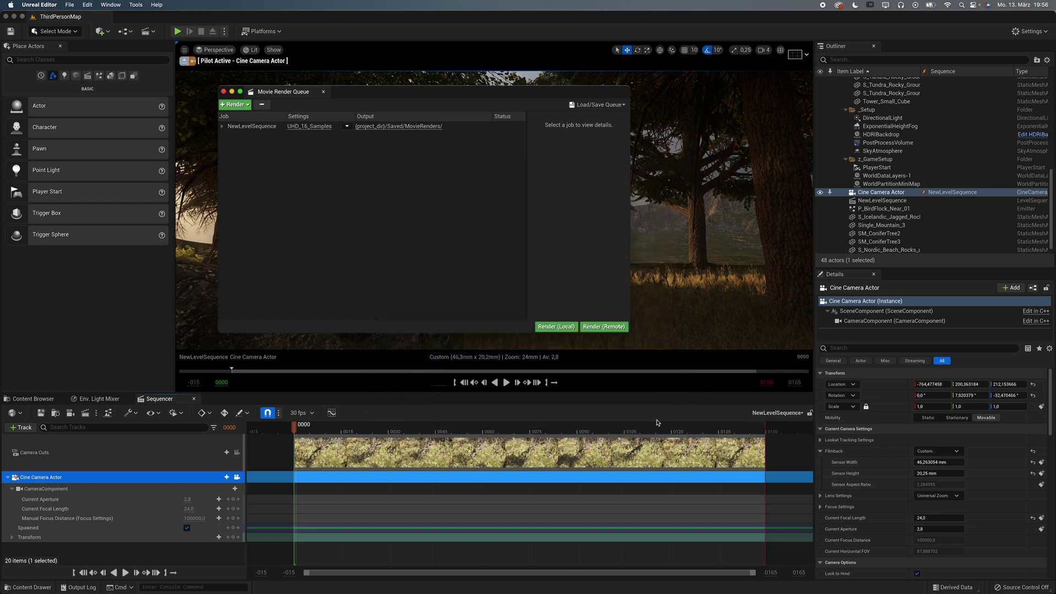